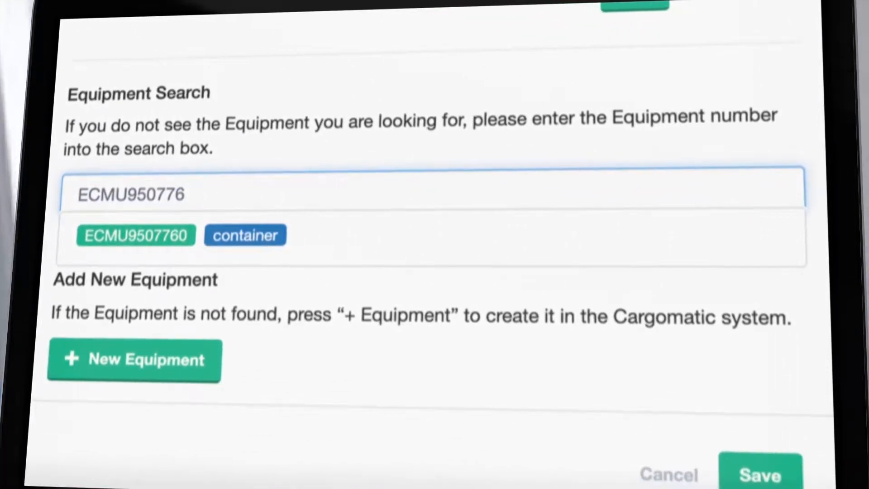
{"action": "type", "text": "2"}
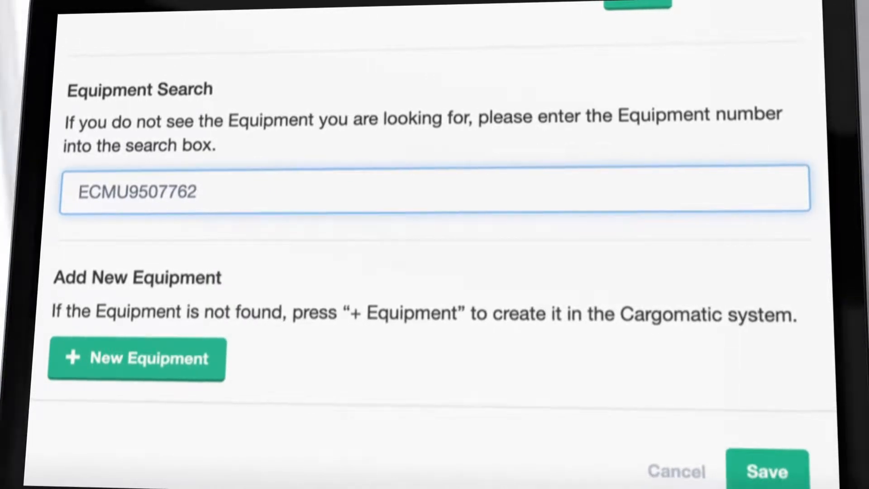